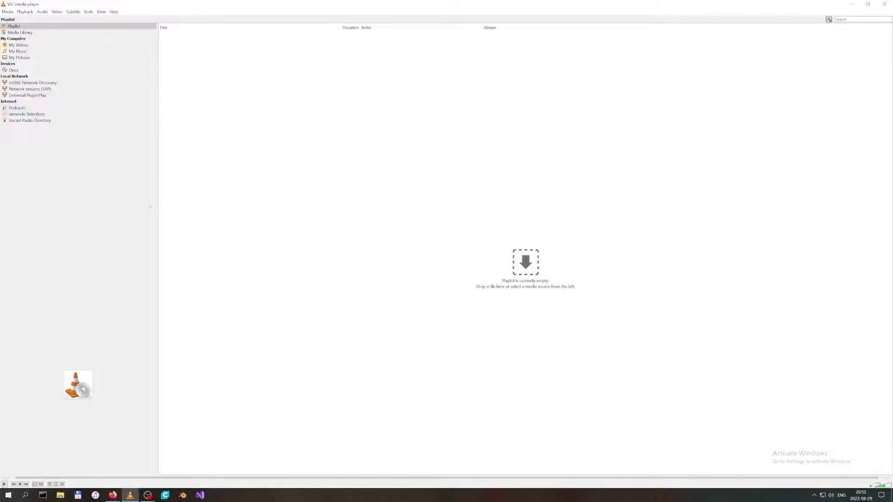
# - Start a media conversion and add the Record_Player video from the iPod Video Conversion folder as its source
pyautogui.click(7, 12)
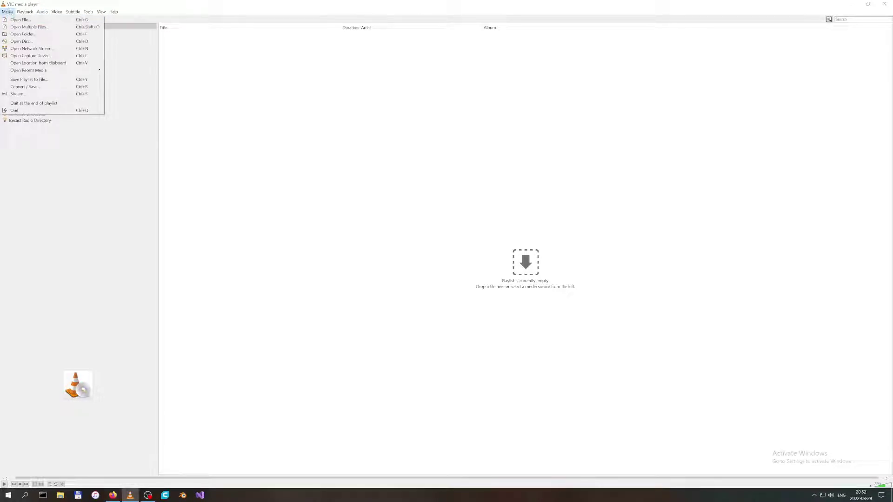
pyautogui.click(24, 87)
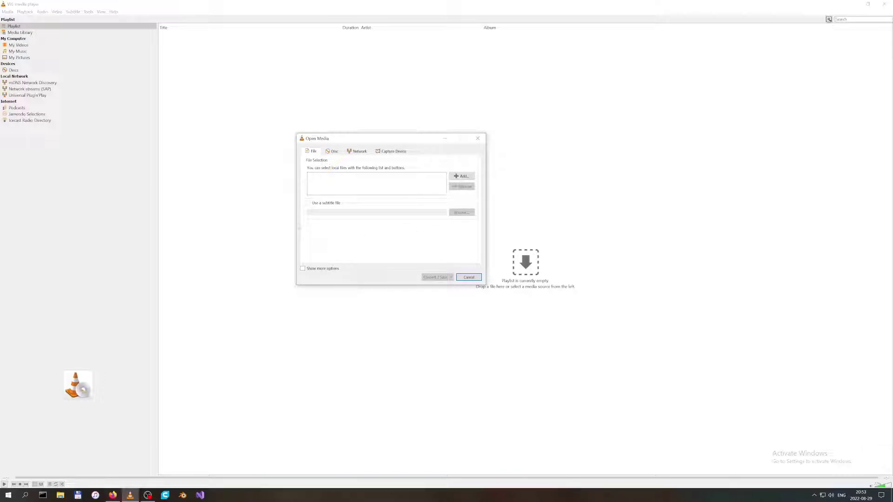
pyautogui.click(455, 177)
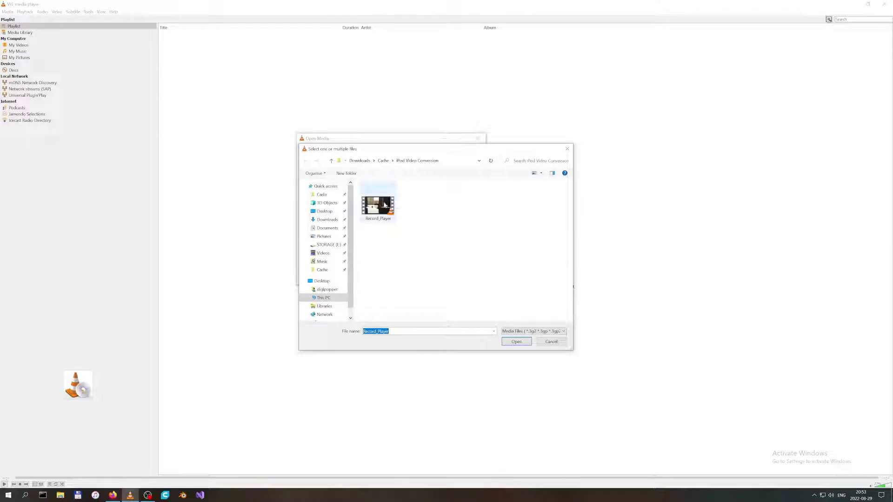
pyautogui.click(384, 204)
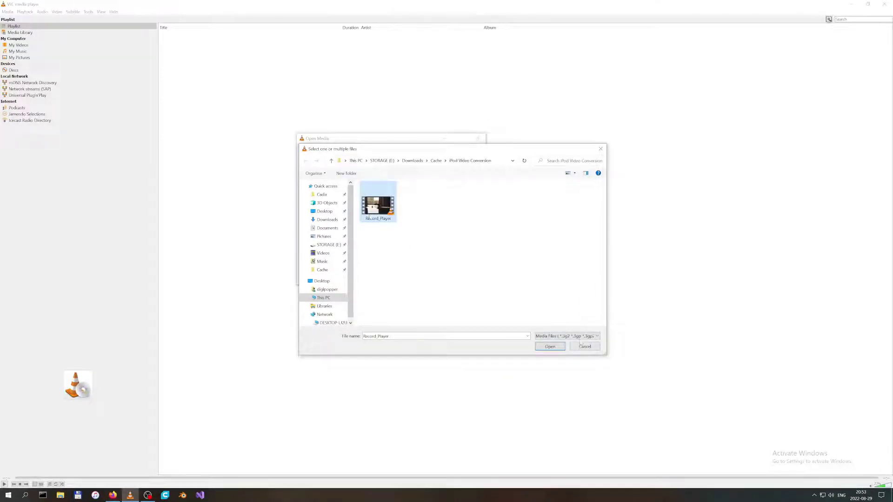
pyautogui.click(550, 346)
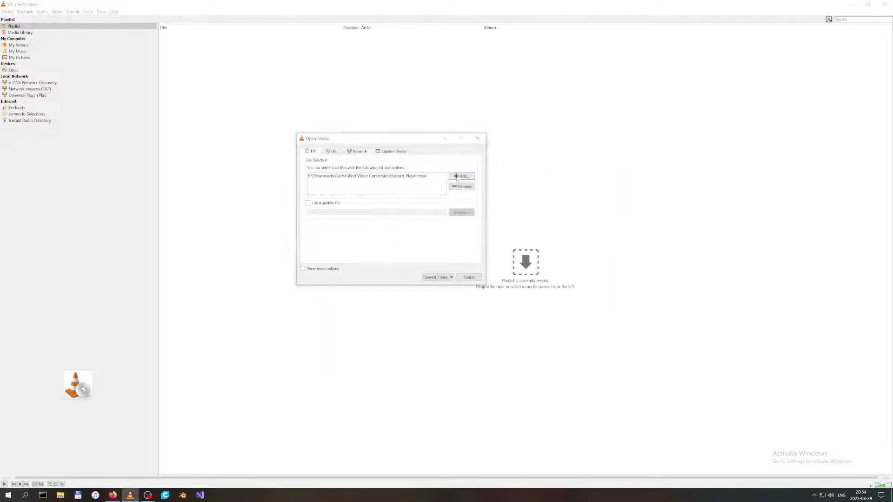
# - Add the Record_Player video a second time and open the conversion settings for both list entries
pyautogui.click(457, 179)
pyautogui.press('Return')
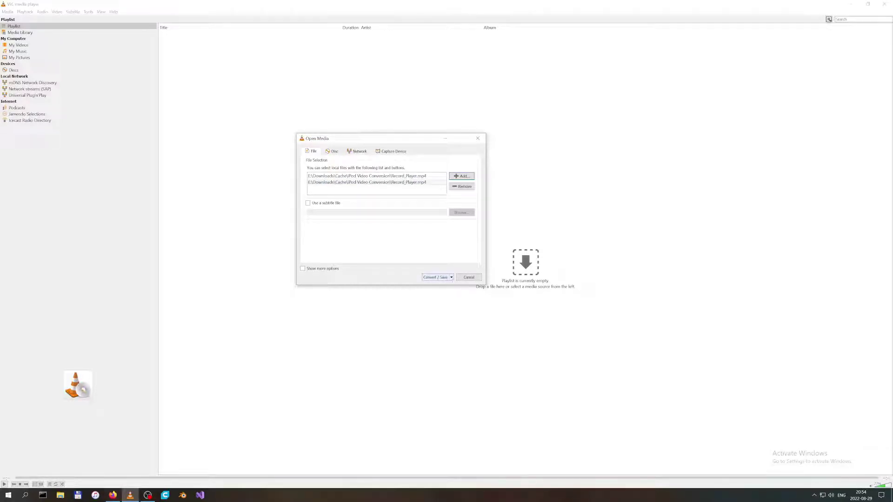
pyautogui.click(451, 278)
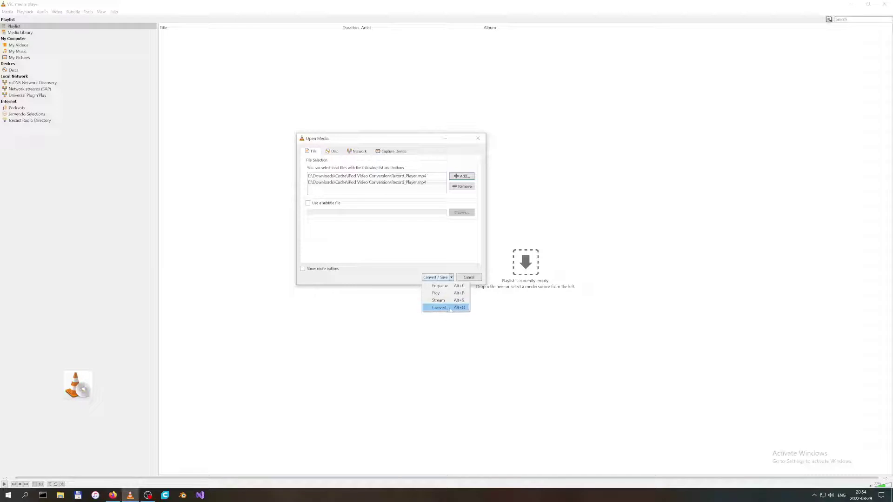
pyautogui.click(449, 308)
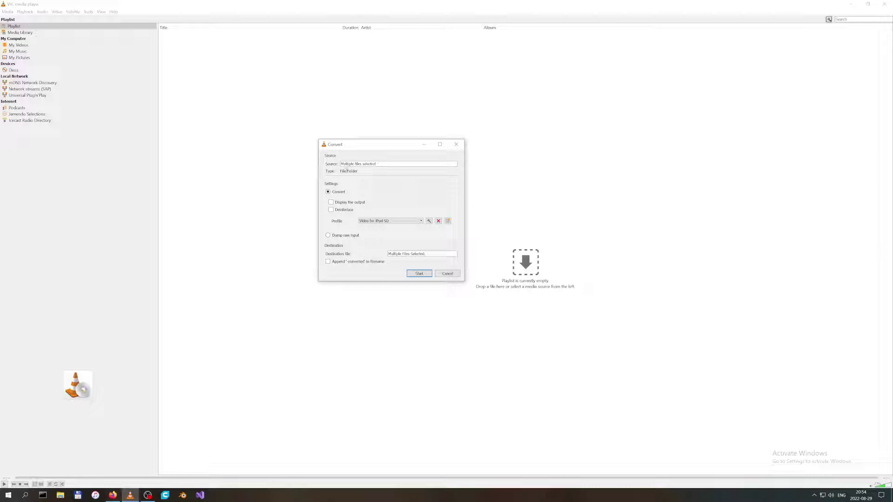
# - Clear the multi-file conversion's destination and toggle the option that appends "-converted" to the file name
pyautogui.click(377, 164)
pyautogui.moveTo(424, 254); pyautogui.dragTo(387, 254)
pyautogui.press('BackSpace')
pyautogui.click(329, 261)
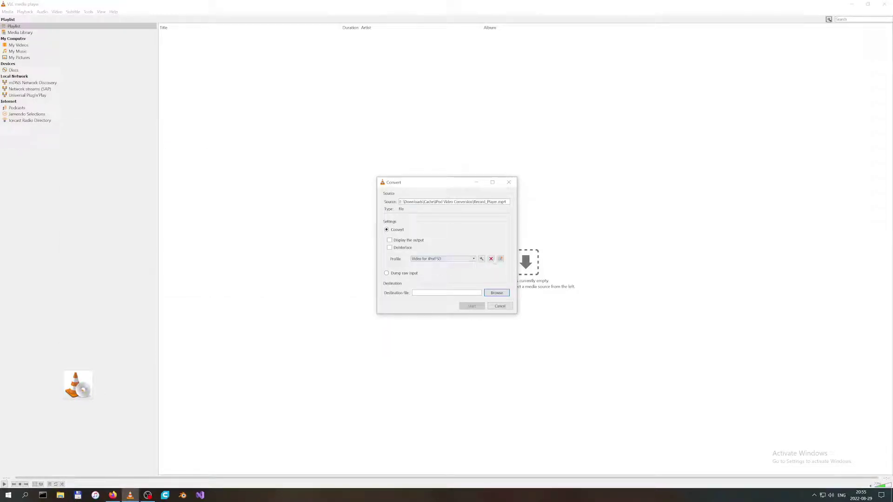
# - Inspect the encapsulation settings of the Video for iPod SD profile, then close it without saving
pyautogui.click(482, 259)
pyautogui.moveTo(608, 180); pyautogui.dragTo(602, 190)
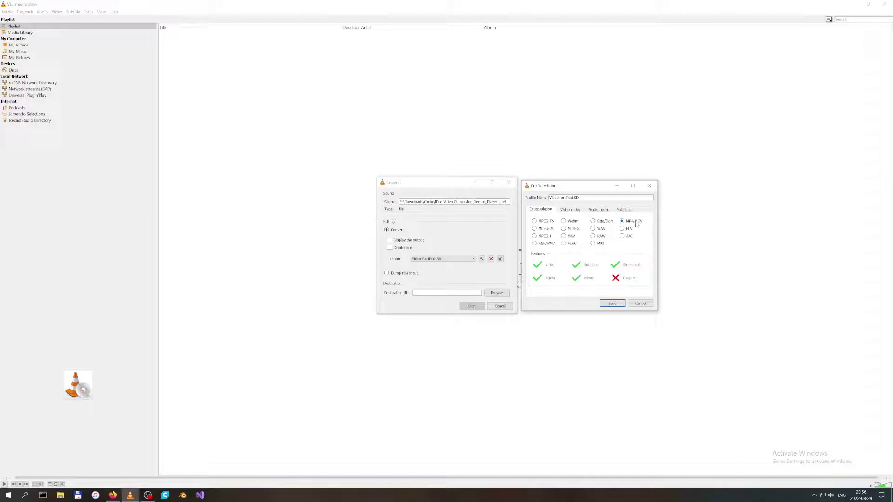
pyautogui.click(640, 304)
# - Look through the available conversion profiles and select Video for iPod SD
pyautogui.click(470, 259)
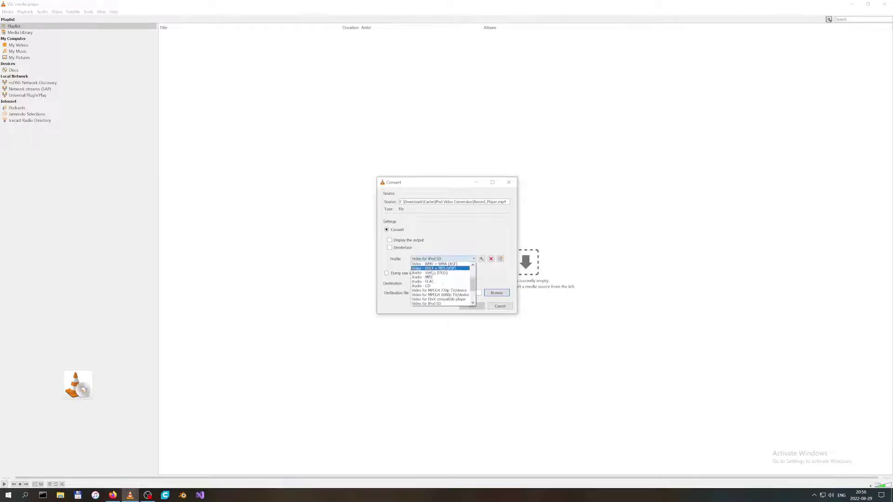
pyautogui.moveTo(472, 283)
pyautogui.mouseDown()
pyautogui.moveTo(472, 272)
pyautogui.moveTo(471, 292)
pyautogui.moveTo(472, 277)
pyautogui.mouseUp()
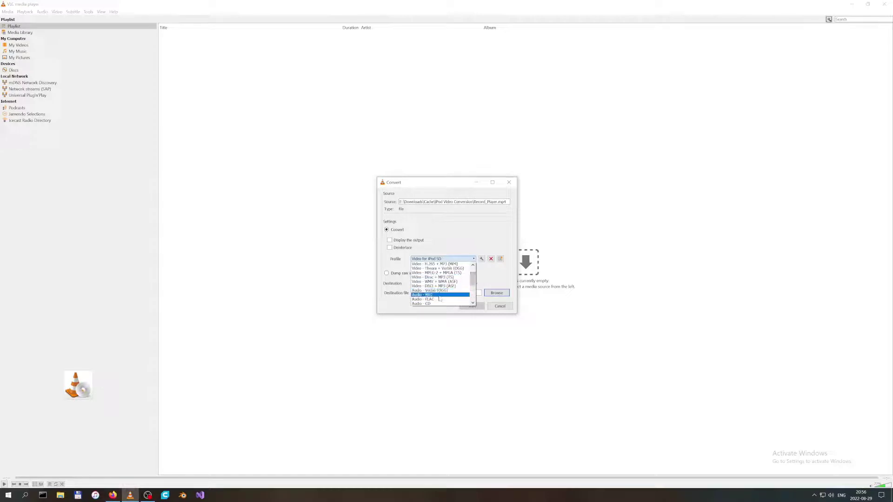
pyautogui.scroll(-3, 418, 284)
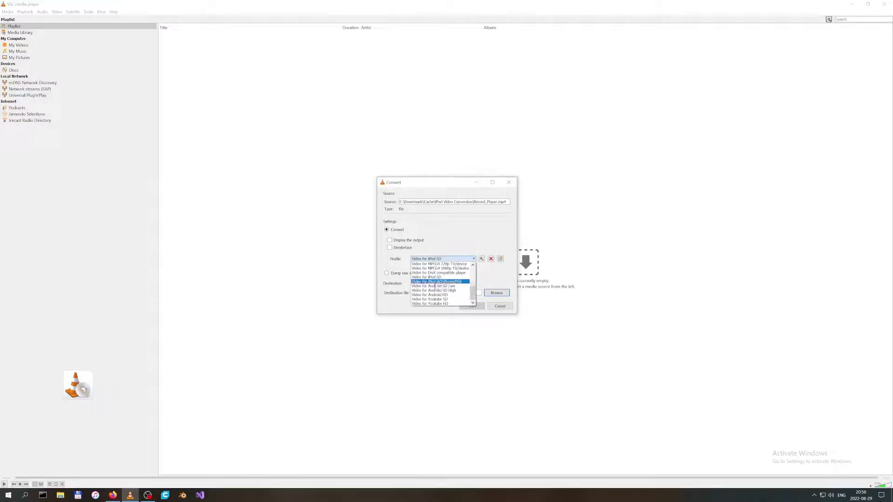
pyautogui.scroll(1, 437, 284)
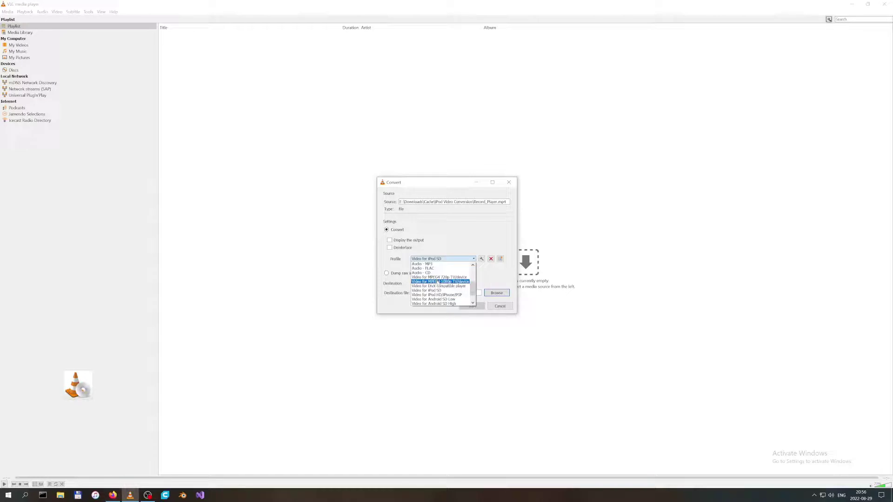
pyautogui.scroll(-1, 437, 281)
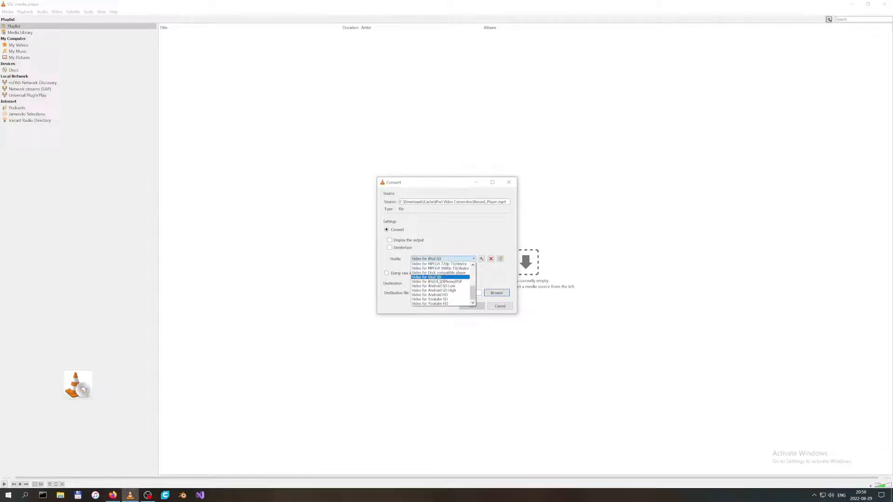
pyautogui.click(438, 279)
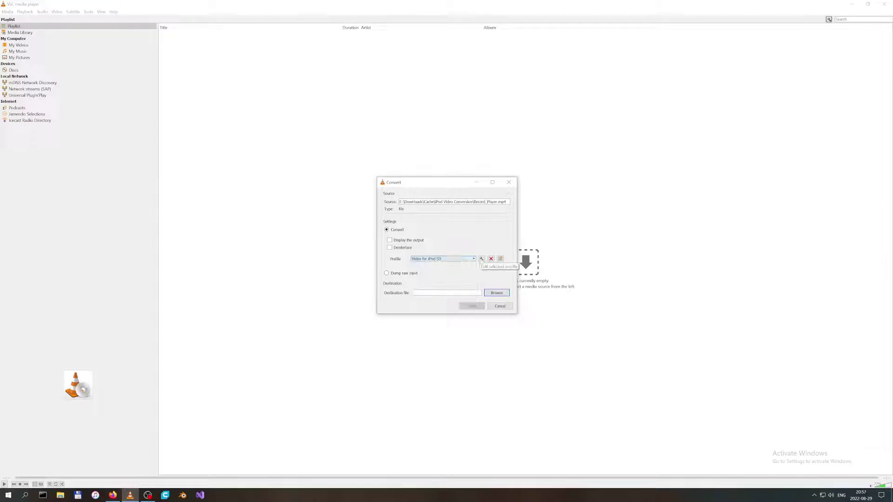
# - Open the Video for iPod SD profile for editing and review its video encoding parameters, resolution and filters
pyautogui.click(482, 259)
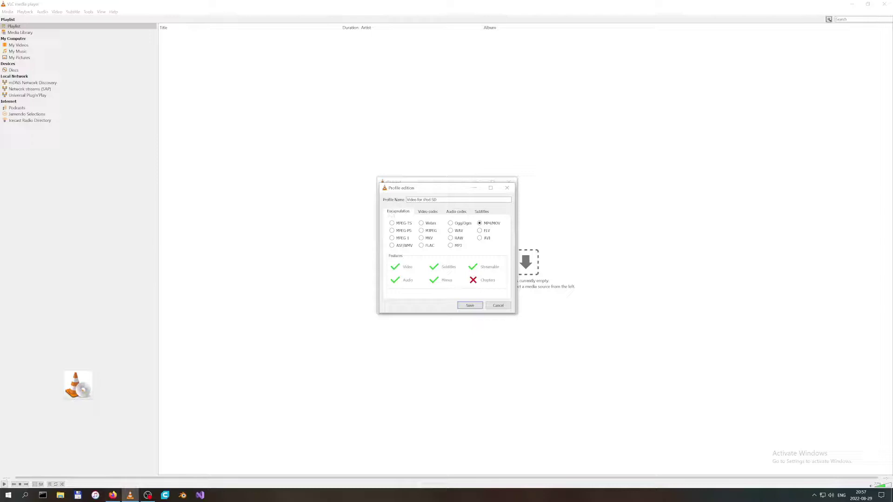
pyautogui.click(426, 213)
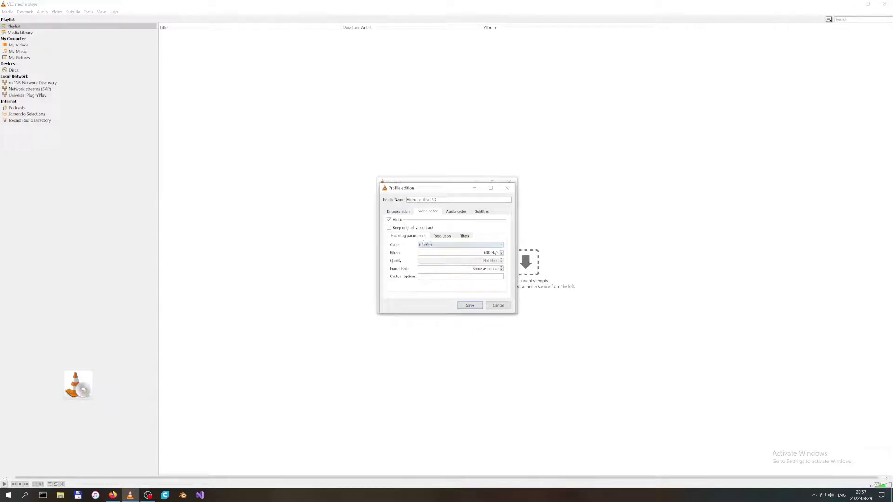
pyautogui.click(432, 245)
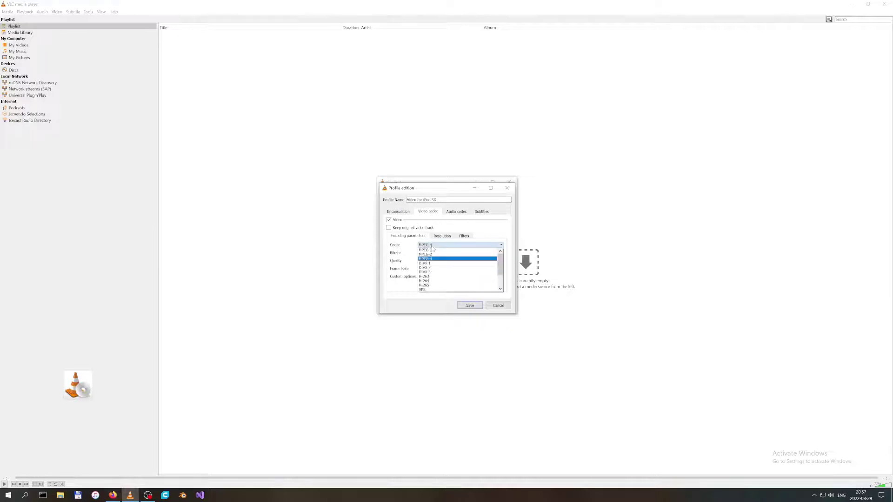
pyautogui.click(394, 255)
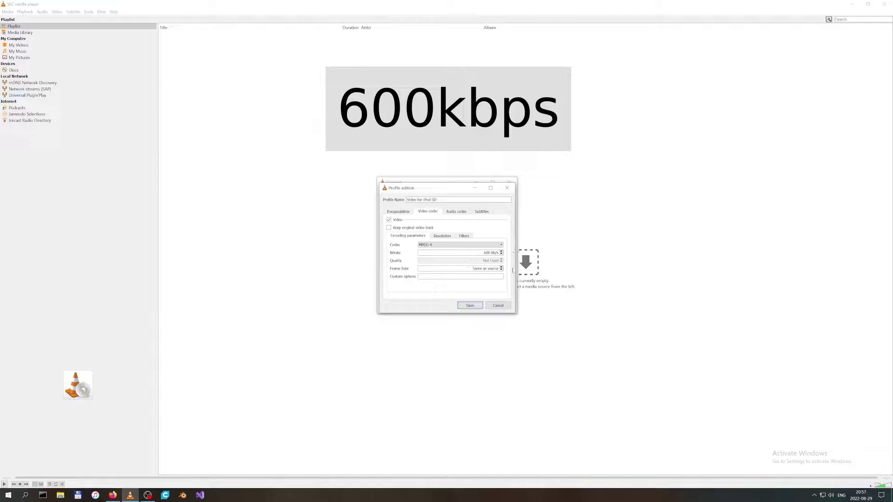
pyautogui.moveTo(413, 188)
pyautogui.mouseDown()
pyautogui.moveTo(420, 311)
pyautogui.moveTo(428, 193)
pyautogui.moveTo(417, 182)
pyautogui.mouseUp()
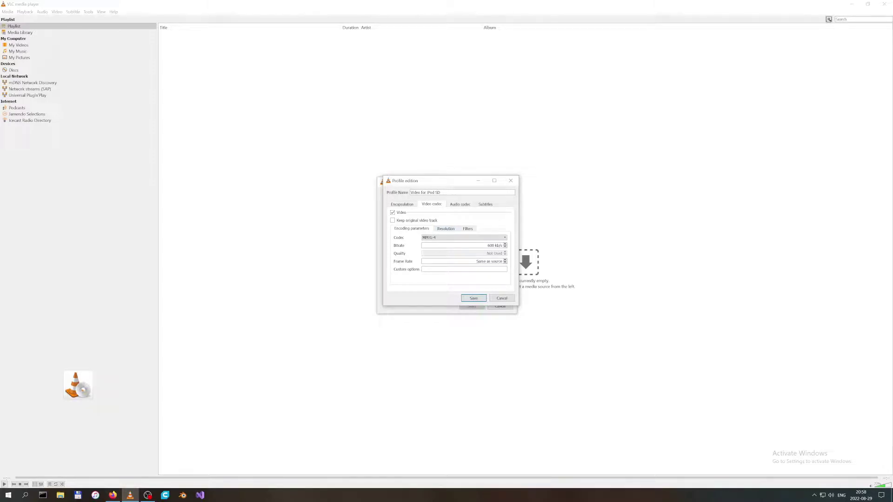
pyautogui.click(445, 228)
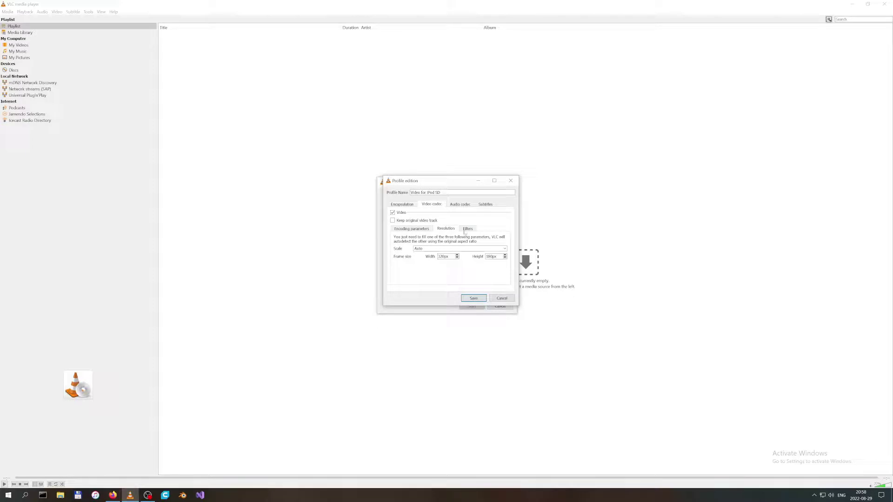
pyautogui.click(466, 229)
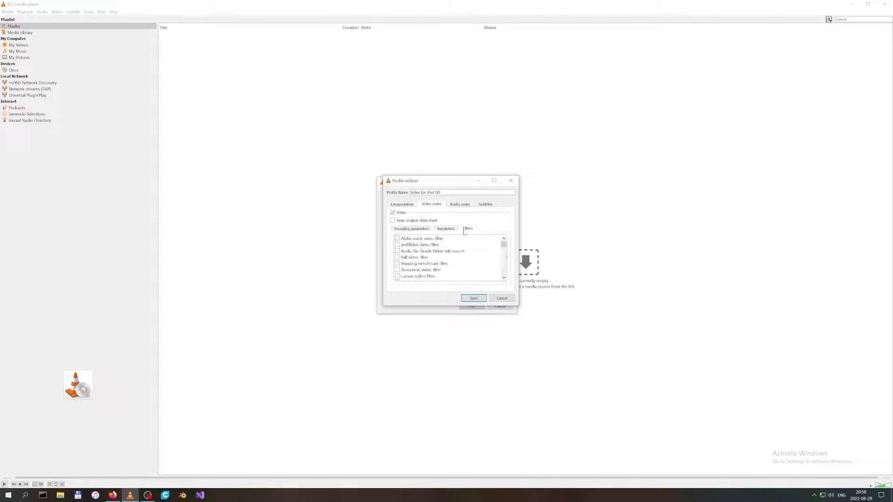
# - Check the available audio codecs, keep the original audio track enabled and save the profile
pyautogui.click(461, 204)
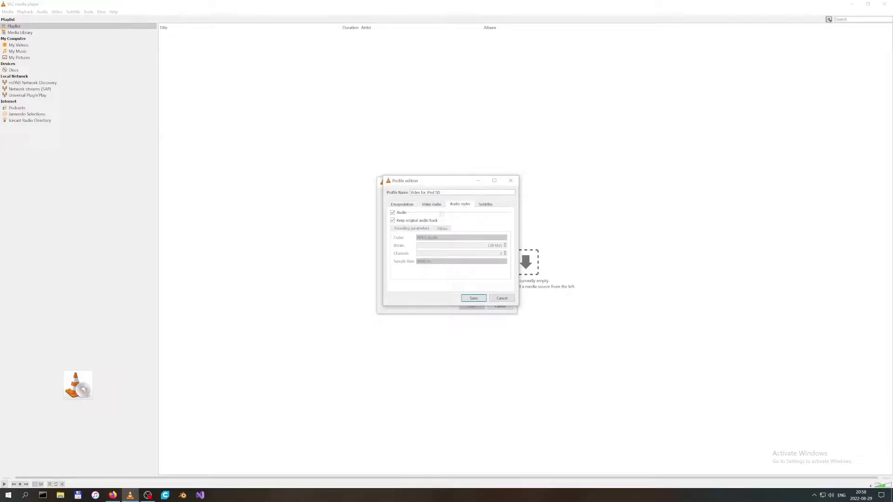
pyautogui.click(393, 221)
pyautogui.click(433, 238)
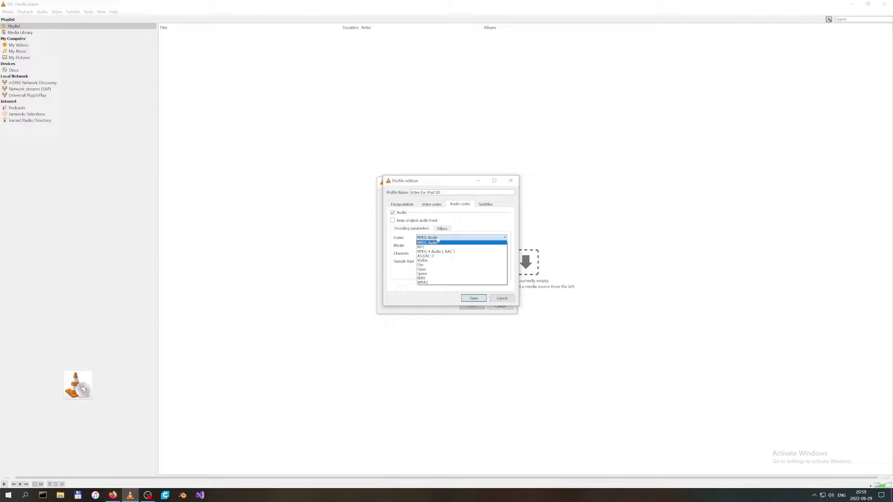
pyautogui.click(392, 221)
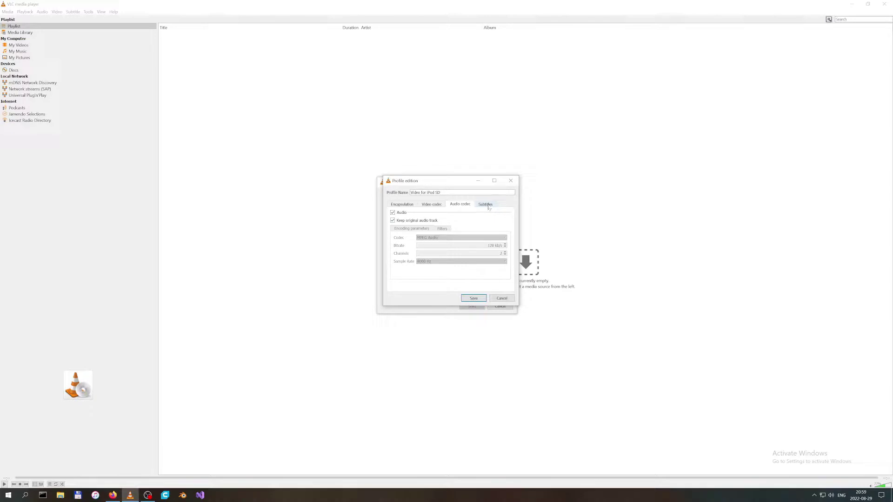
pyautogui.click(474, 298)
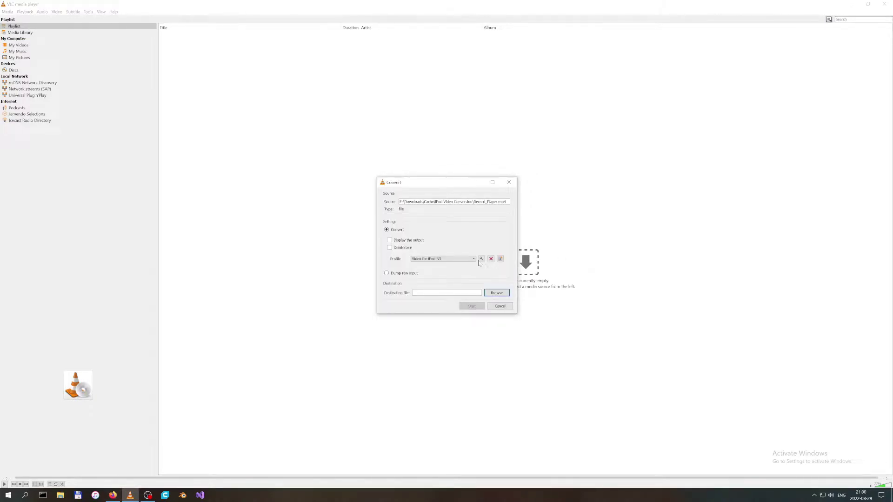
# - Recheck the conversion profile list, keeping Video for iPod SD selected
pyautogui.click(431, 260)
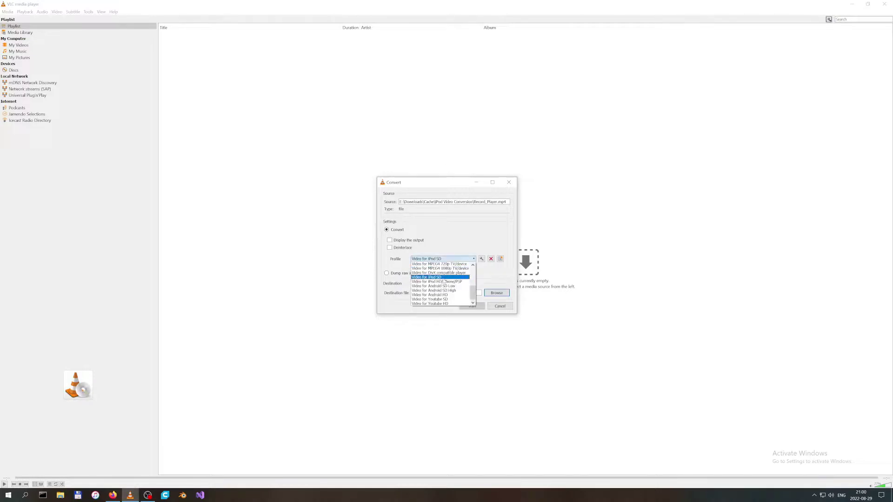
pyautogui.click(413, 276)
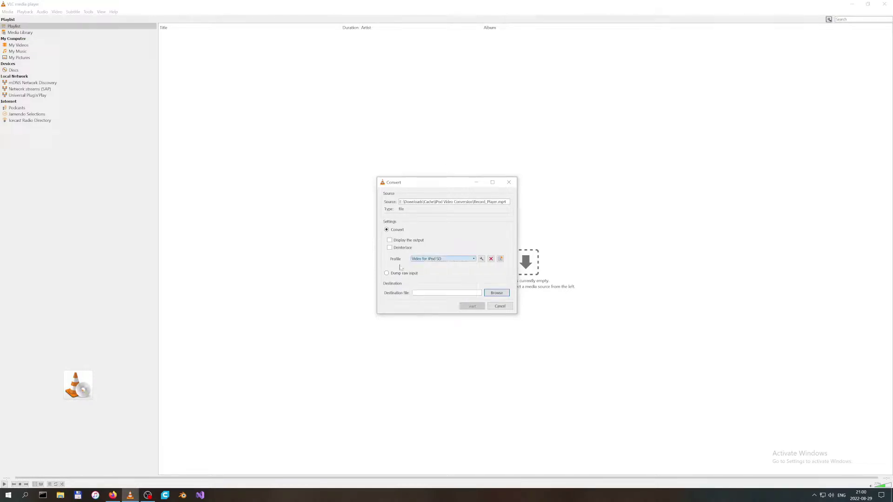
pyautogui.click(446, 259)
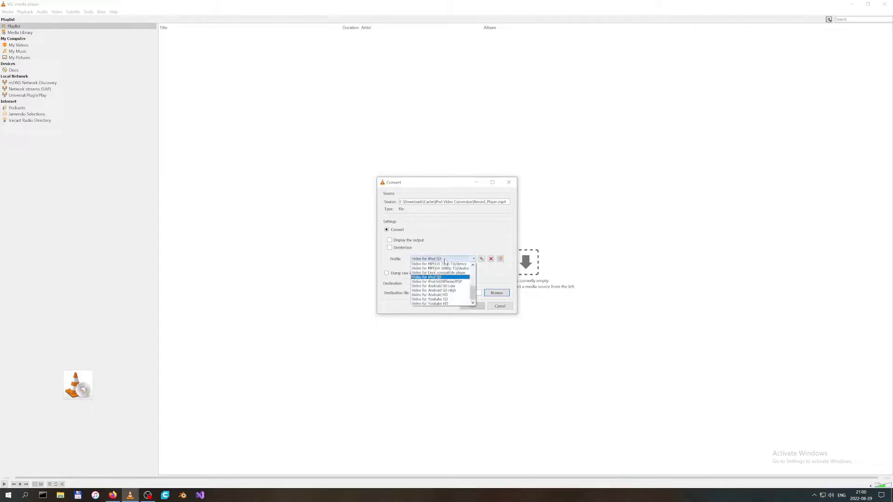
pyautogui.click(447, 260)
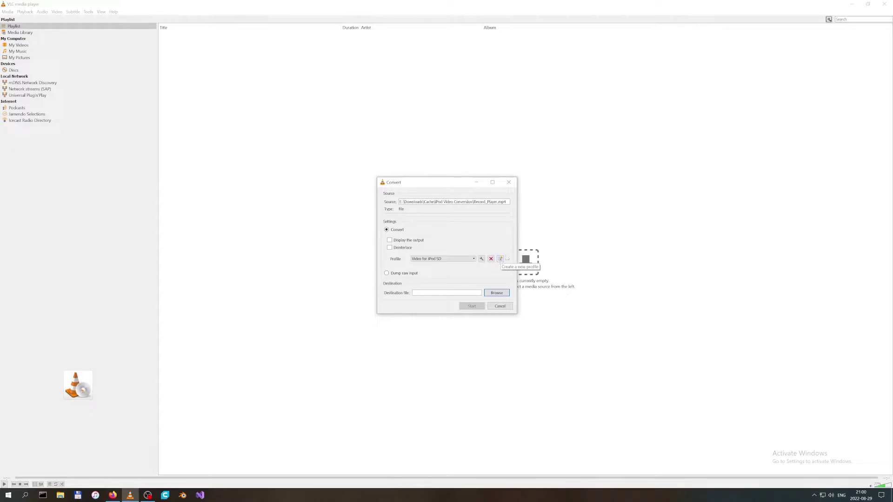
# - Set the destination file to Record_Player-iPod in MP4 format and start the conversion
pyautogui.click(496, 292)
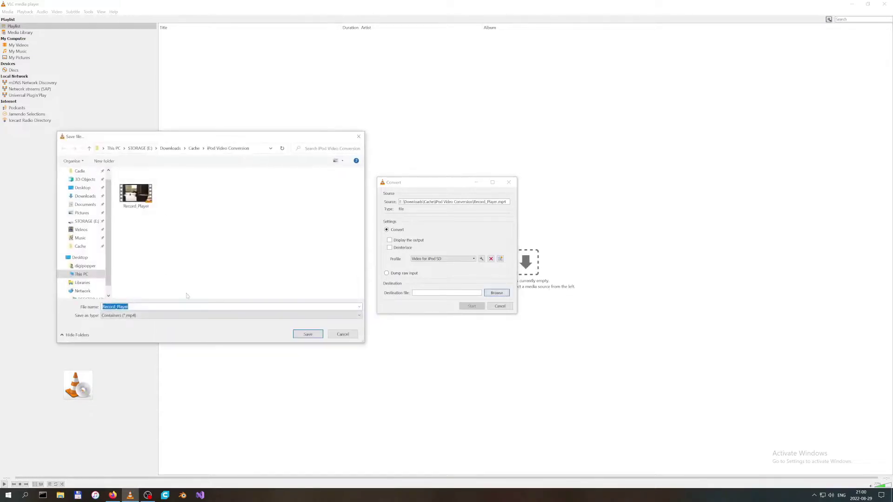
pyautogui.click(259, 315)
pyautogui.write('iPod')
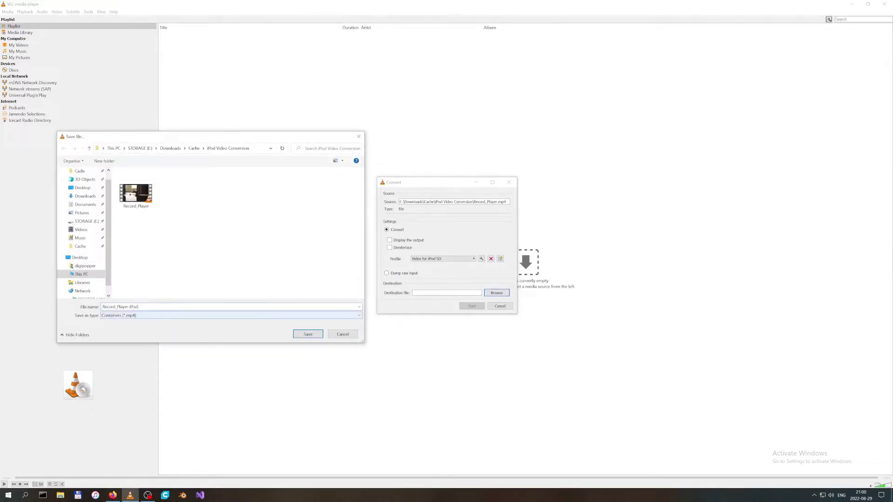
pyautogui.click(314, 338)
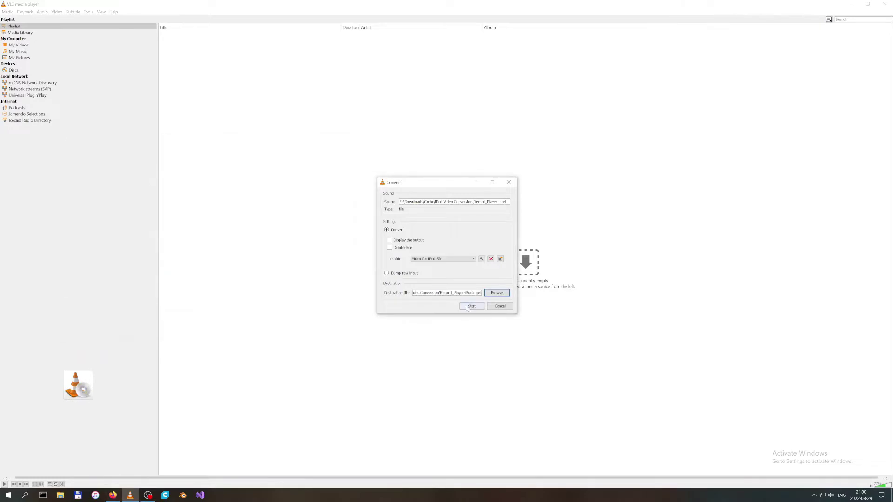
pyautogui.click(467, 308)
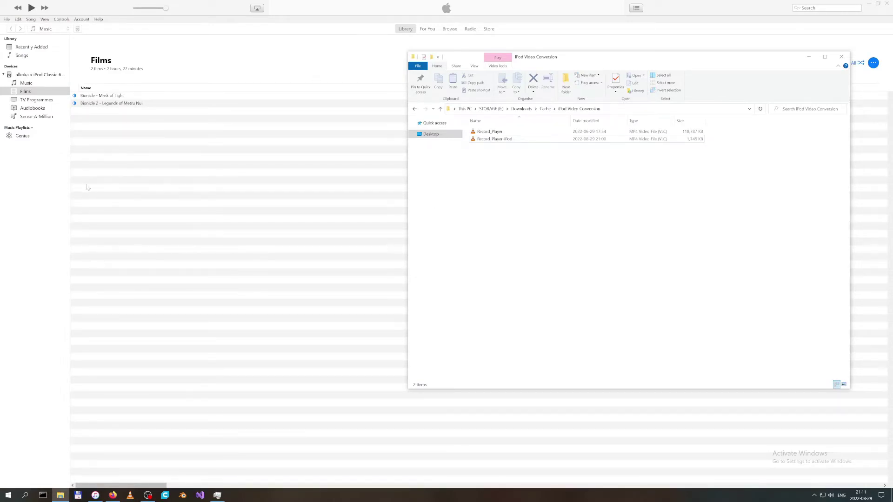
# - Switch to iTunes and show the Films stored on the connected iPod Classic
pyautogui.click(652, 140)
pyautogui.moveTo(651, 132); pyautogui.dragTo(8, 77)
pyautogui.click(4, 74)
pyautogui.click(4, 74)
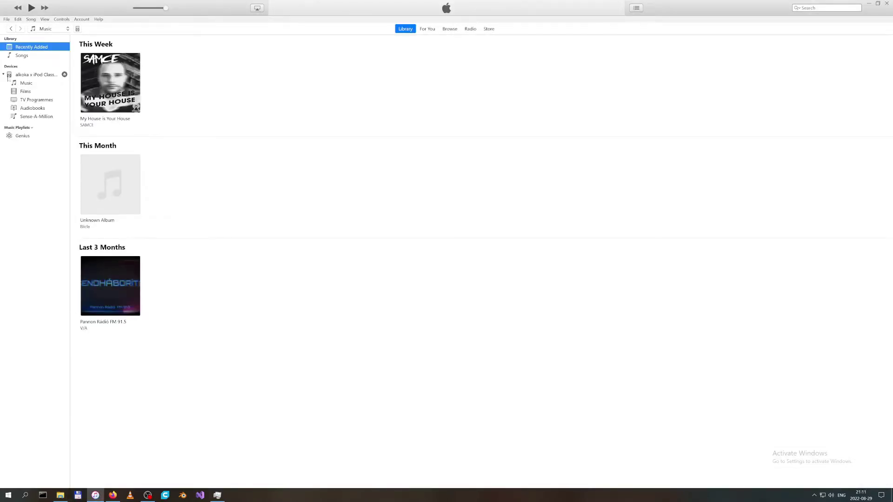
pyautogui.click(4, 75)
pyautogui.click(3, 75)
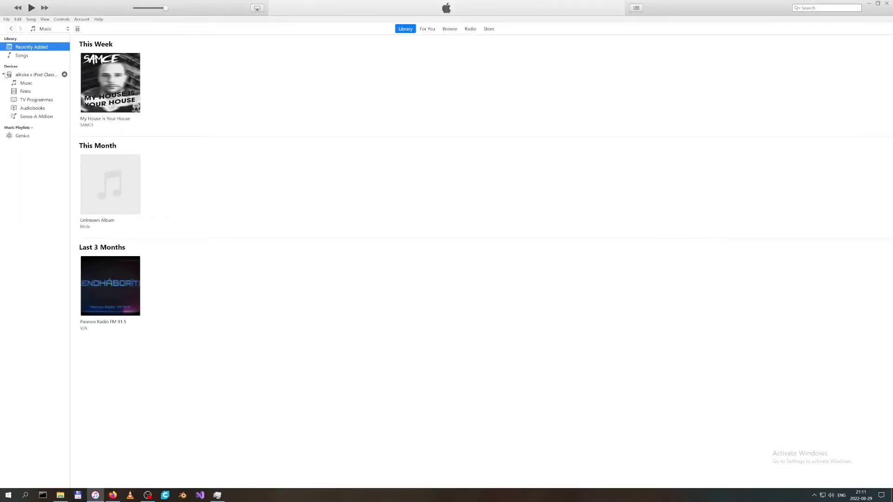
pyautogui.click(24, 91)
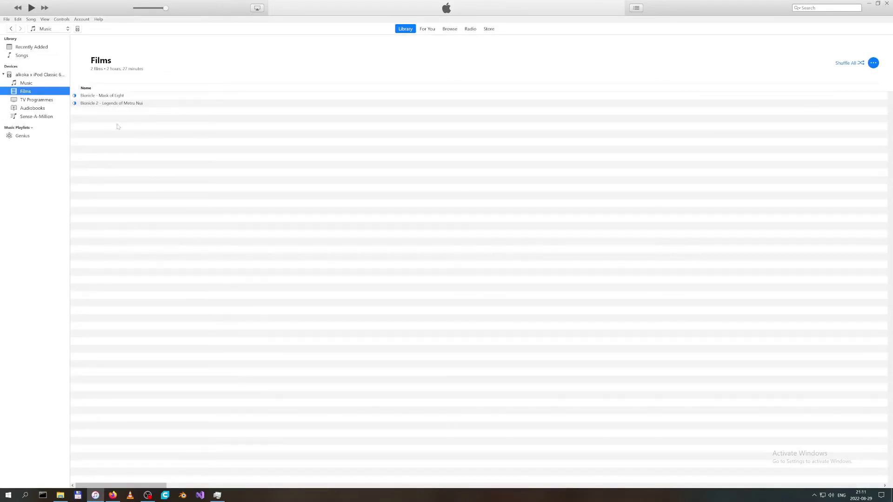
# - Copy Record_Player-iPod from the iPod Video Conversion folder into the iPod's Films list and return to iTunes
pyautogui.hotkey('alt', 'Tab')
pyautogui.click(539, 139)
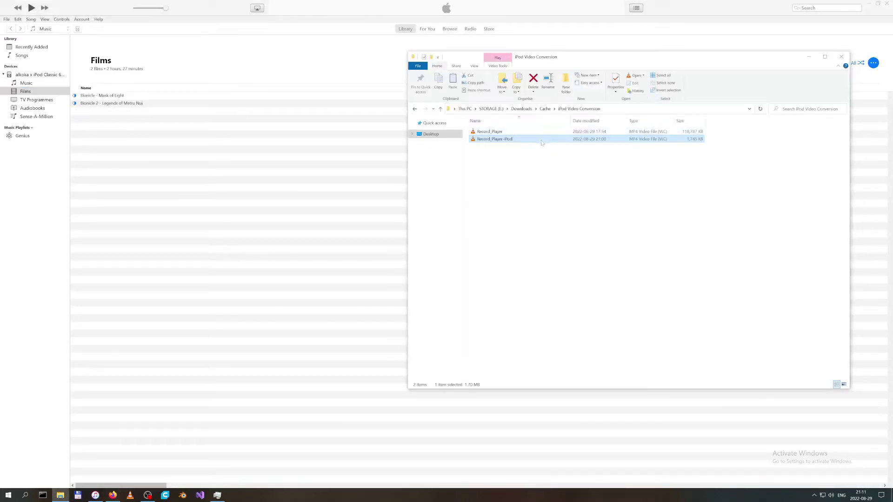
pyautogui.moveTo(541, 142); pyautogui.dragTo(251, 181)
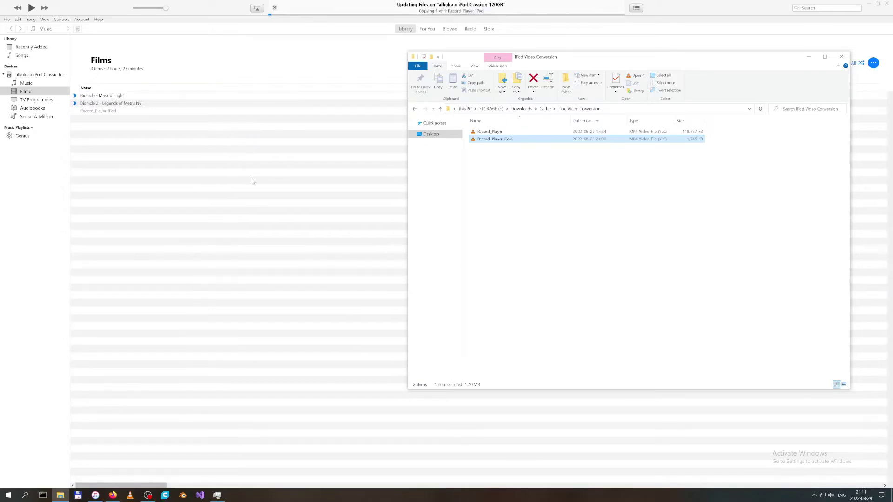
pyautogui.click(273, 79)
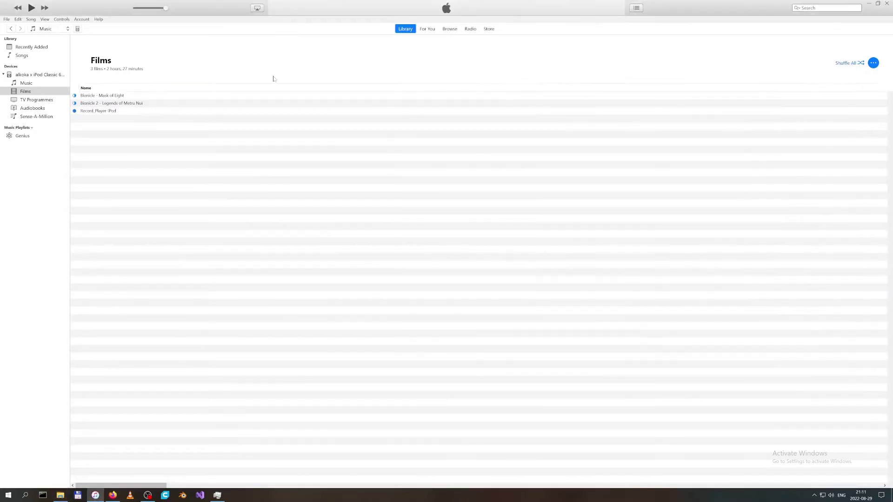
# - Examine the editable video info of the Record_Player-iPod film, including its details and artwork, and close it
pyautogui.rightClick(120, 112)
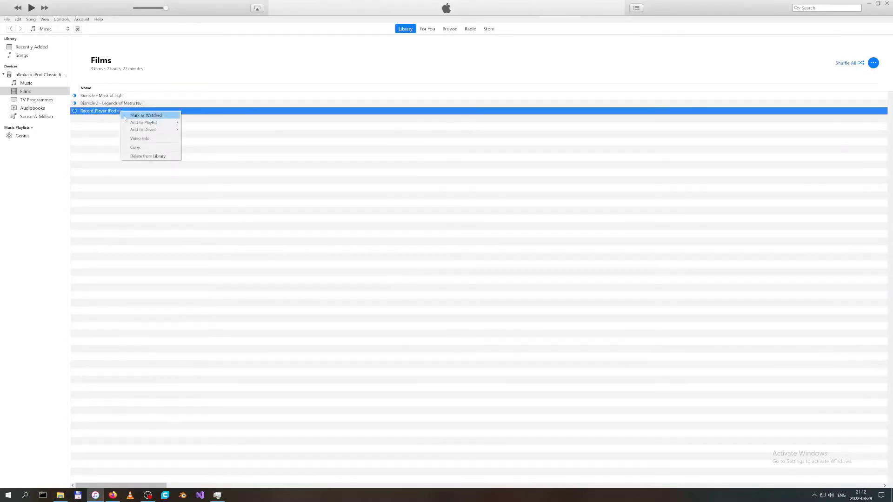
pyautogui.click(140, 138)
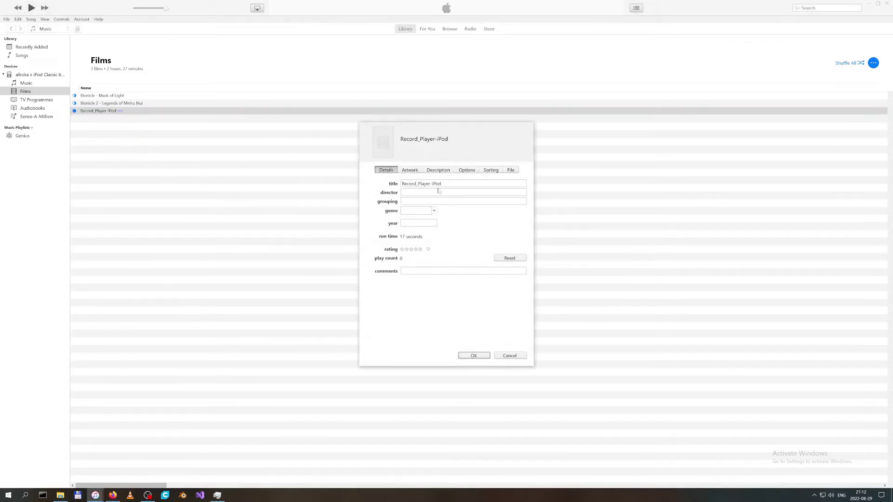
pyautogui.press('Tab')
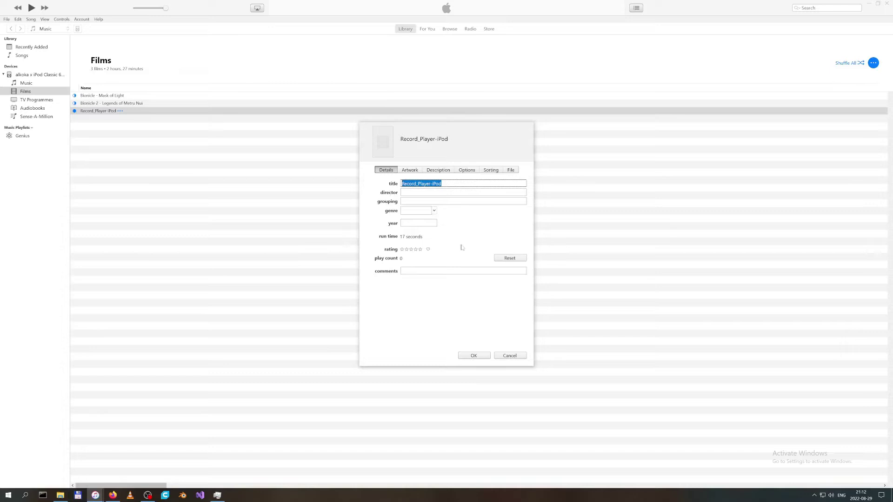
pyautogui.click(510, 356)
pyautogui.rightClick(105, 110)
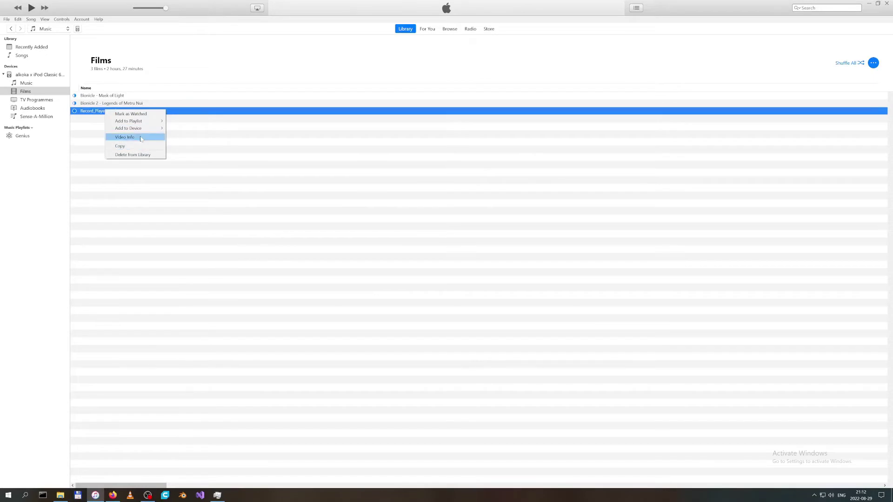
pyautogui.click(141, 139)
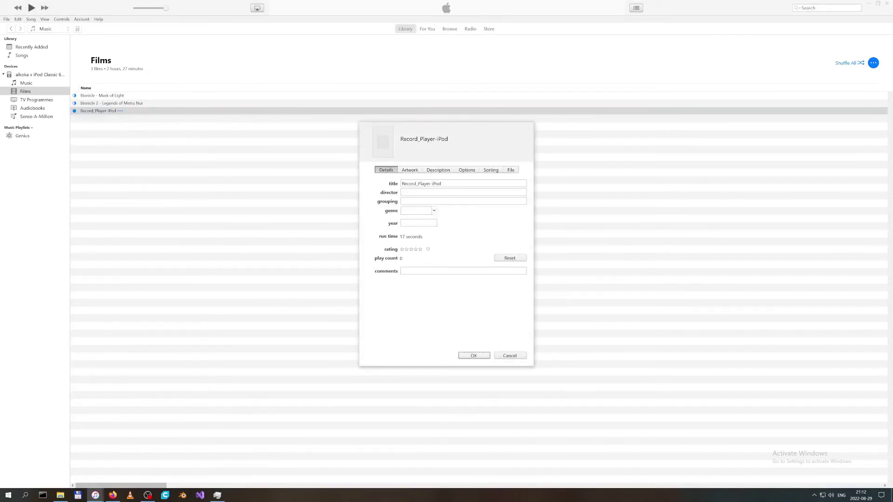
pyautogui.click(410, 169)
pyautogui.click(473, 355)
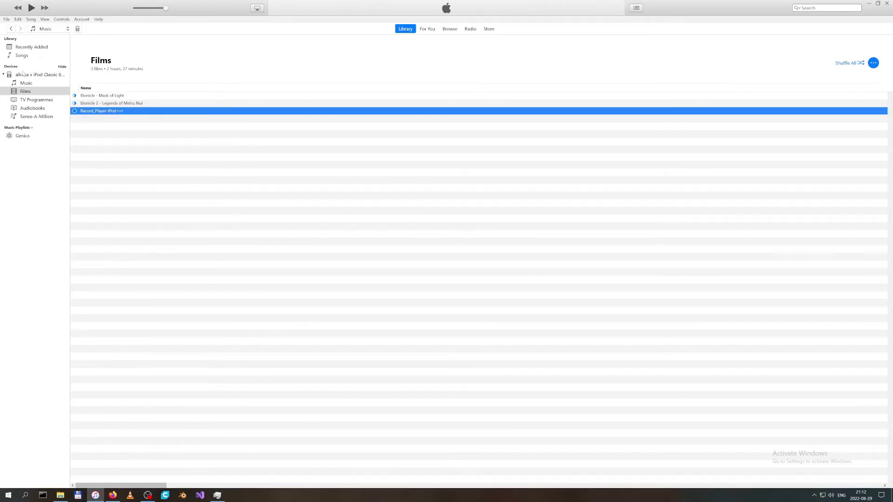
# - Eject the iPod Classic
pyautogui.moveTo(65, 75)
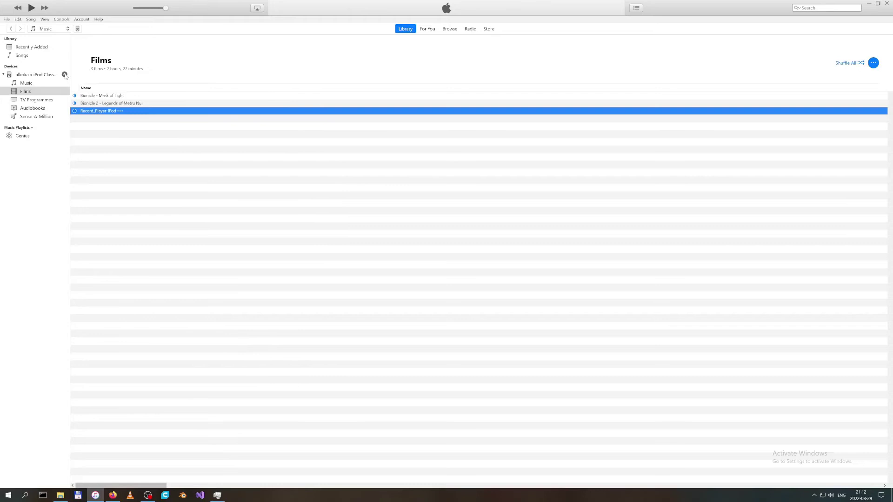